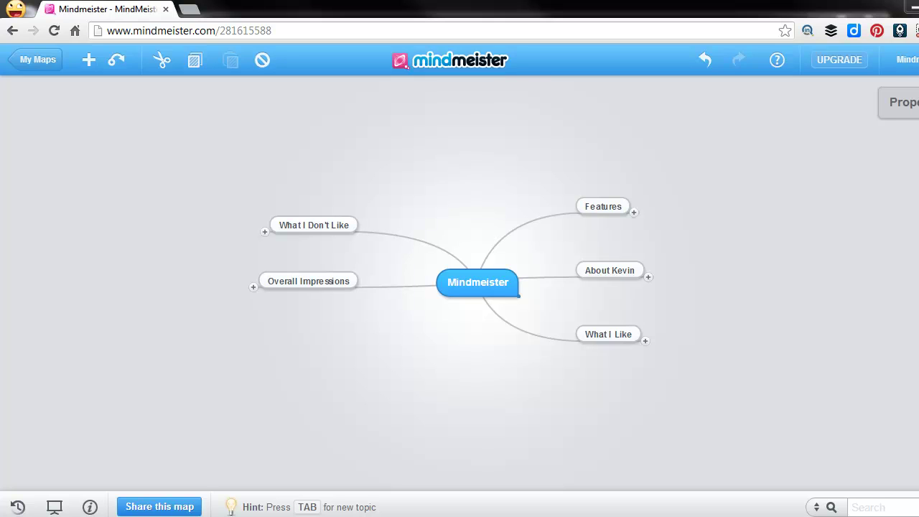
- Expand the Features branch to view its plan details, then collapse it again
left_click(633, 212)
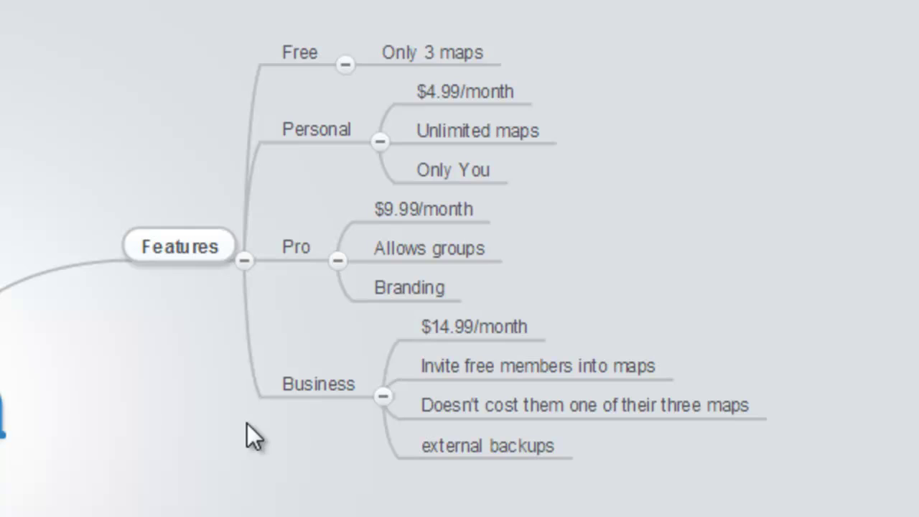
left_click(245, 260)
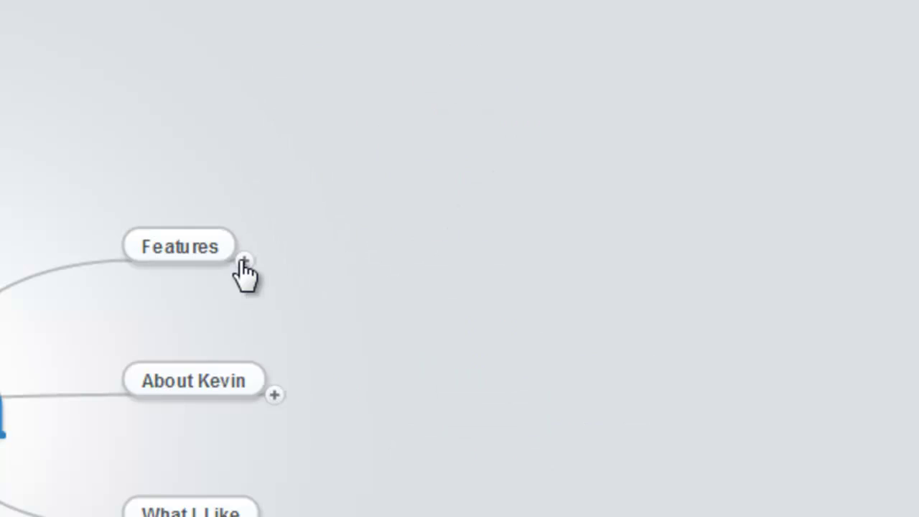
- Expand the About Kevin branch to see its contents
left_click(276, 395)
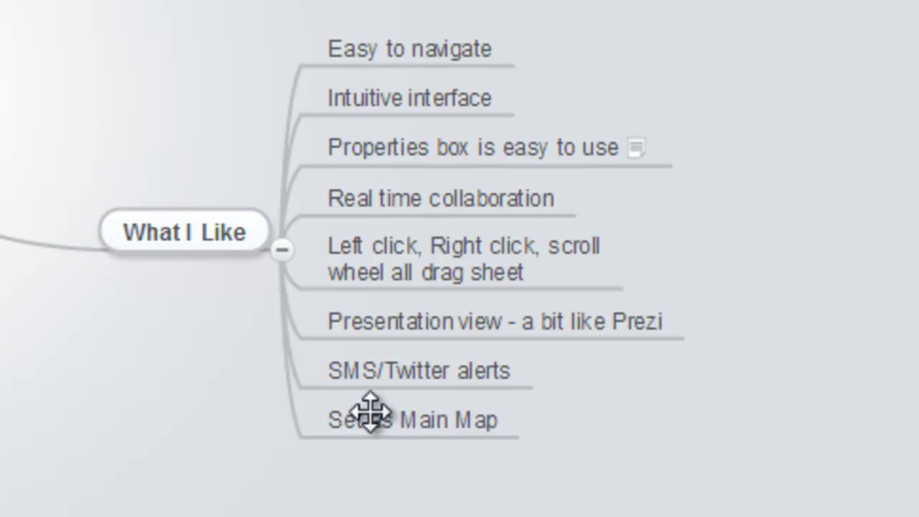
- Add a sibling topic labelled 'new node' after Set as Main Map
left_click(405, 433)
key("Return")
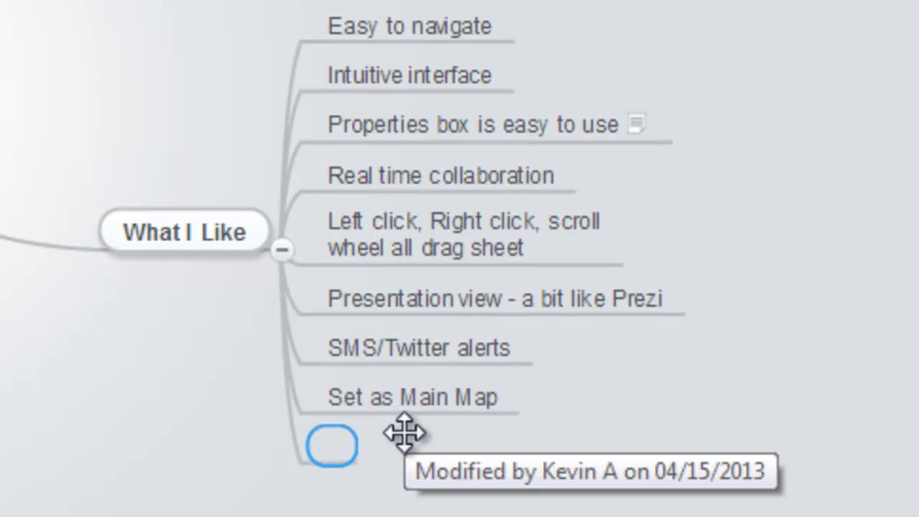
type("new note")
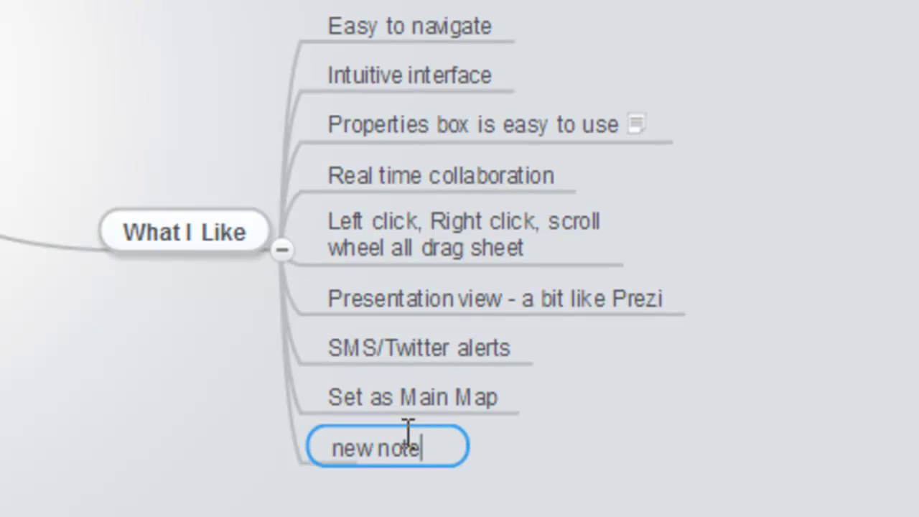
key("BackSpace")
key("BackSpace")
type("de")
key("Return")
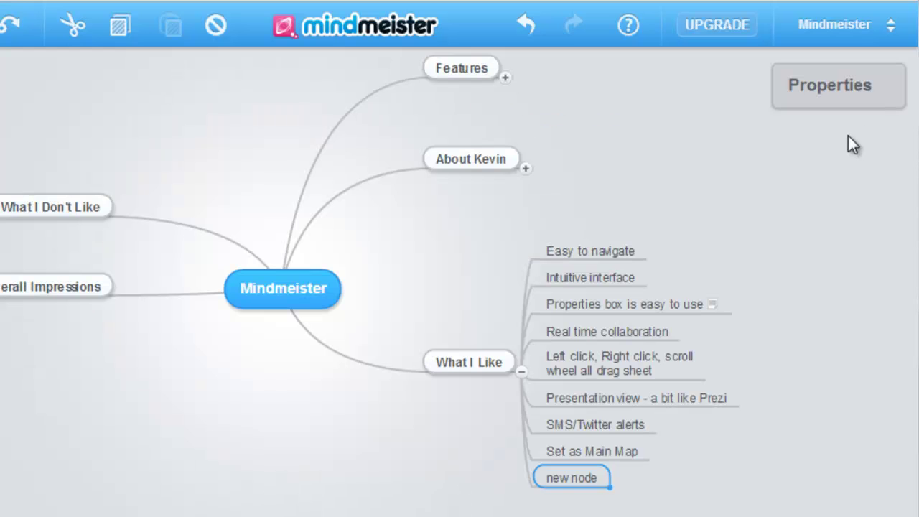
- Write the note 'hi' on the new node topic in Properties
left_click(823, 98)
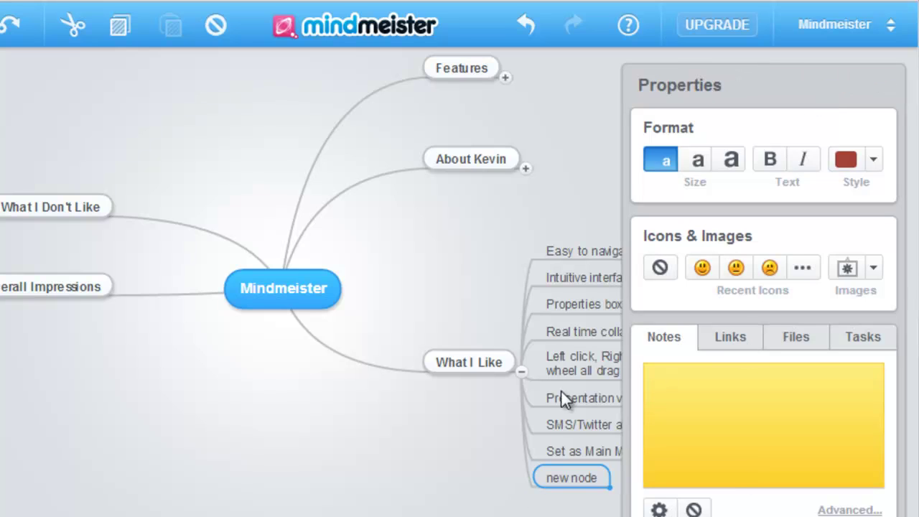
left_click(714, 394)
type("hi")
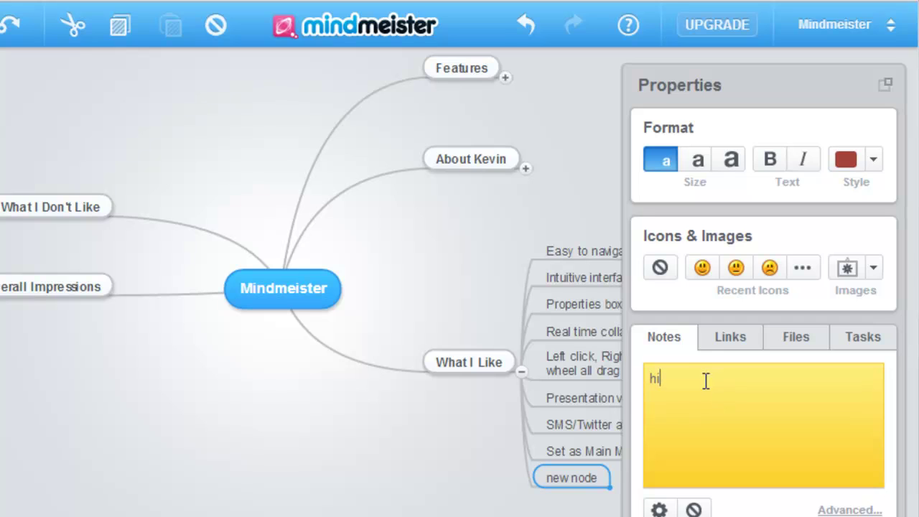
- Check the Links and Files tabs, confirm new node shows its note, and hide Properties
left_click(736, 340)
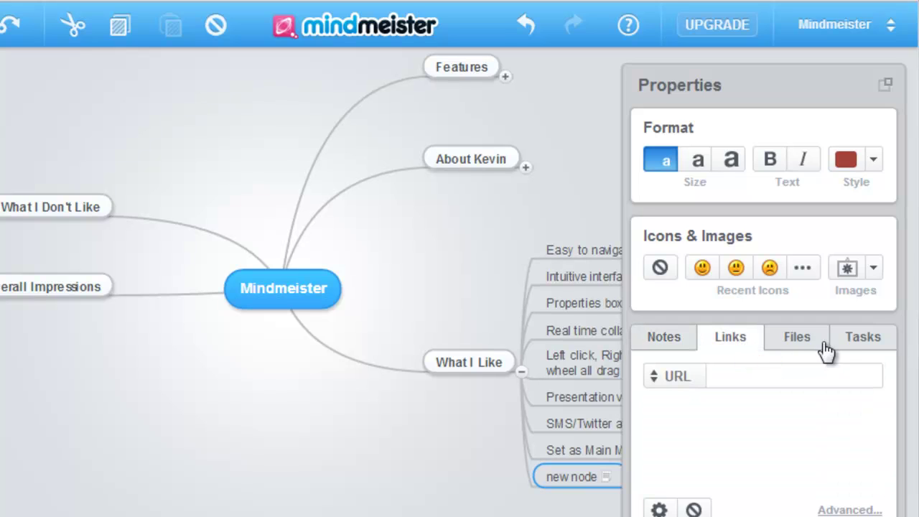
left_click(806, 337)
left_click(726, 334)
left_click(657, 342)
left_click(581, 448)
left_click(574, 425)
left_click(572, 480)
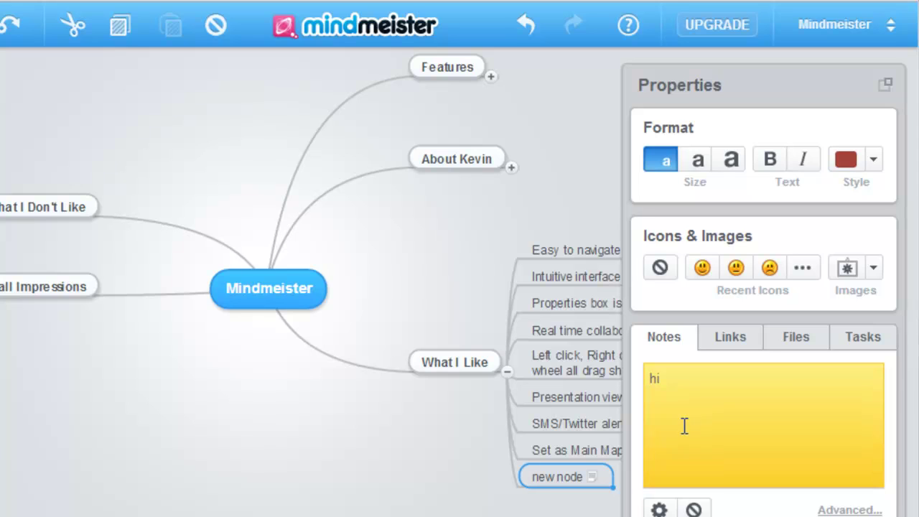
left_click(886, 89)
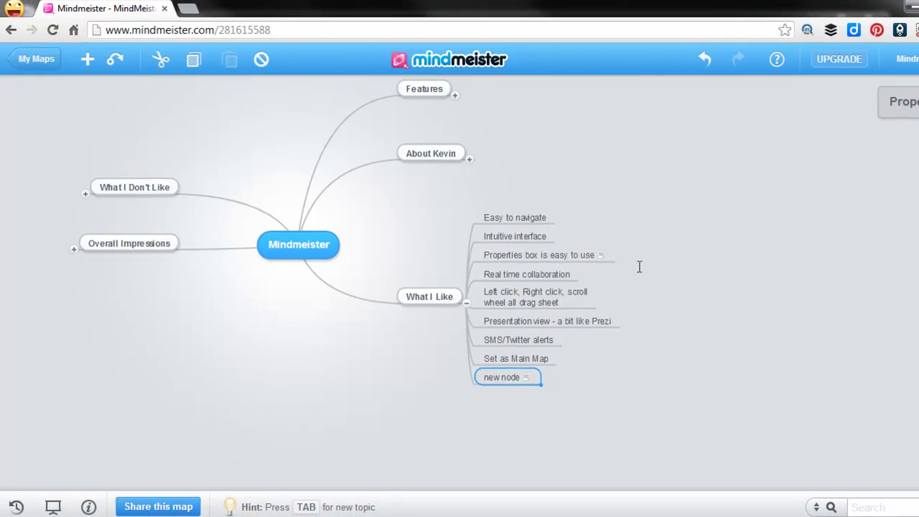
- Pan the map left to bring the What I Like topics into view
left_click_drag(626, 251, 694, 277)
right_click(663, 279)
left_click(653, 304)
left_click_drag(652, 304, 579, 305)
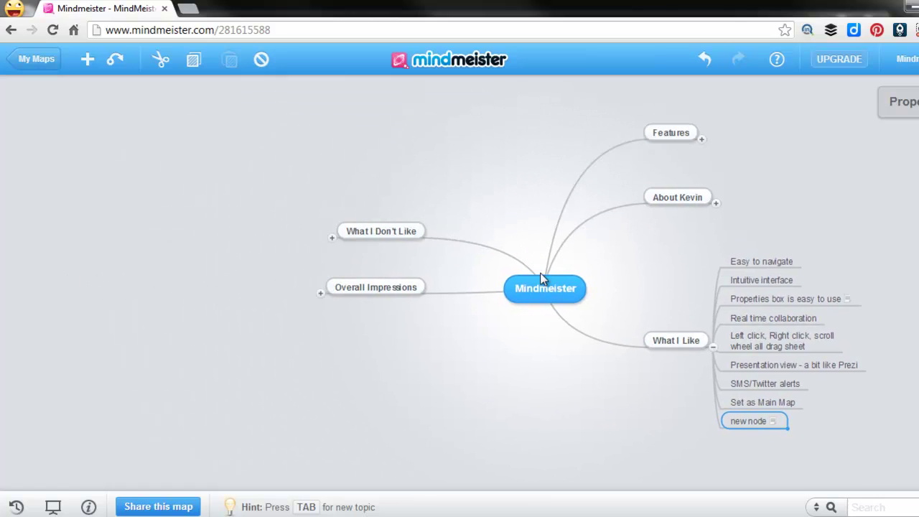
left_click_drag(649, 272, 482, 252)
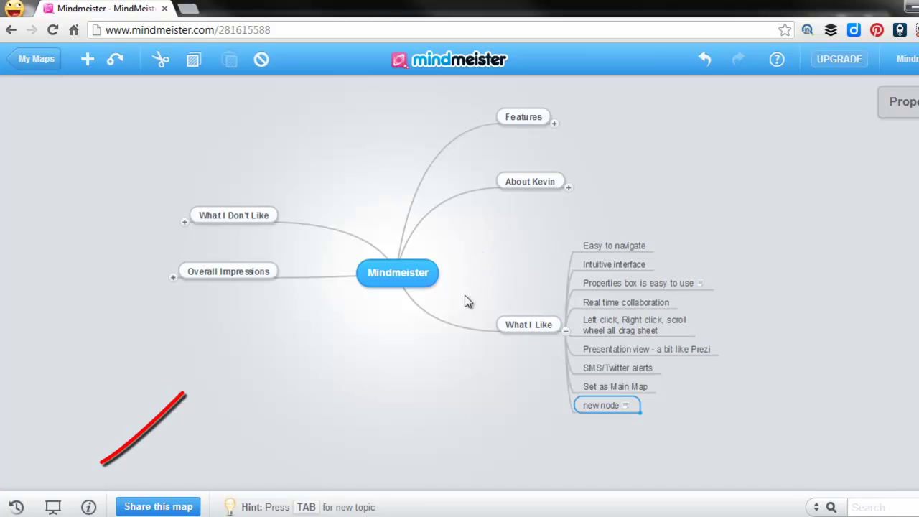
- Try presentation view, then select new node via SMS/Twitter alerts and arrow keys
left_click(65, 507)
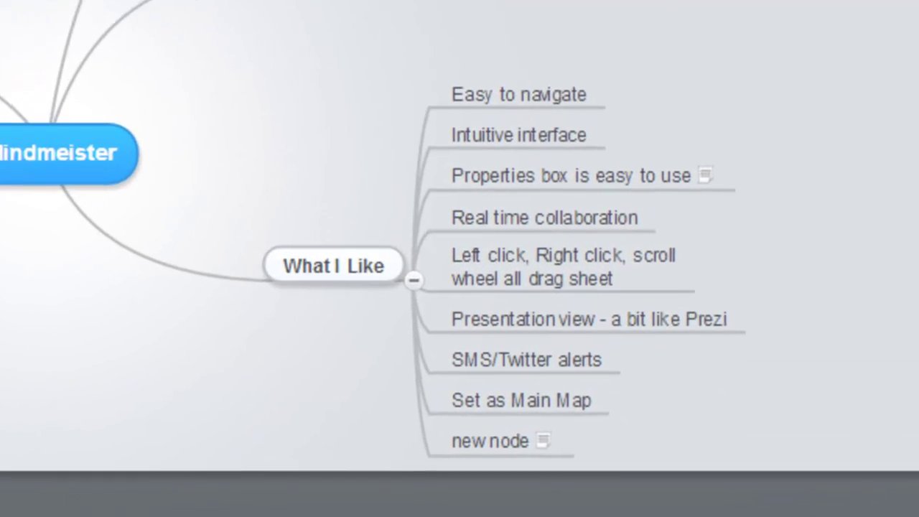
left_click(631, 366)
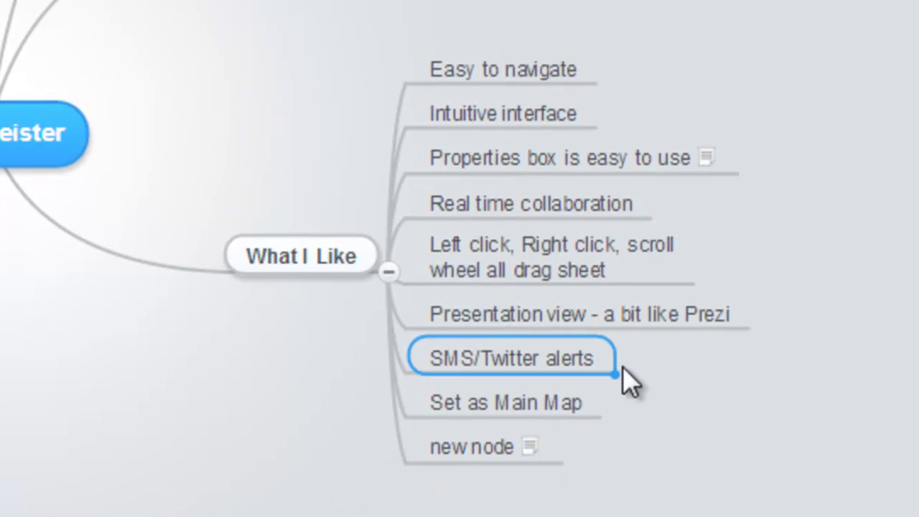
key("Down")
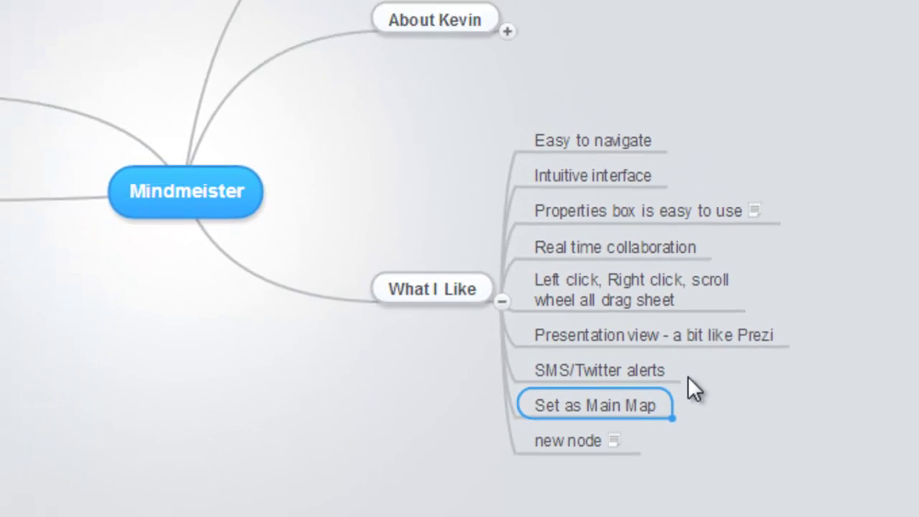
key("Down")
- Delete new node, fold What I Like, and expand What I Don't Like, panning right
key("Delete")
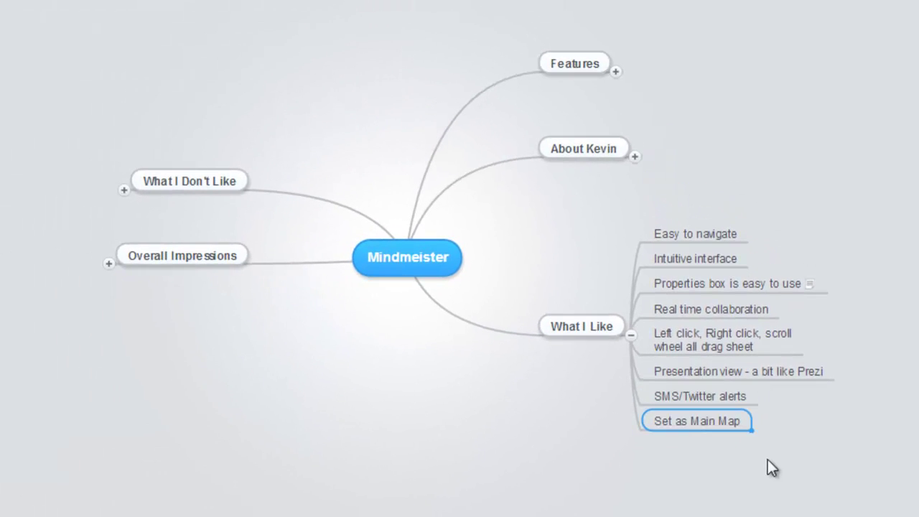
left_click(630, 335)
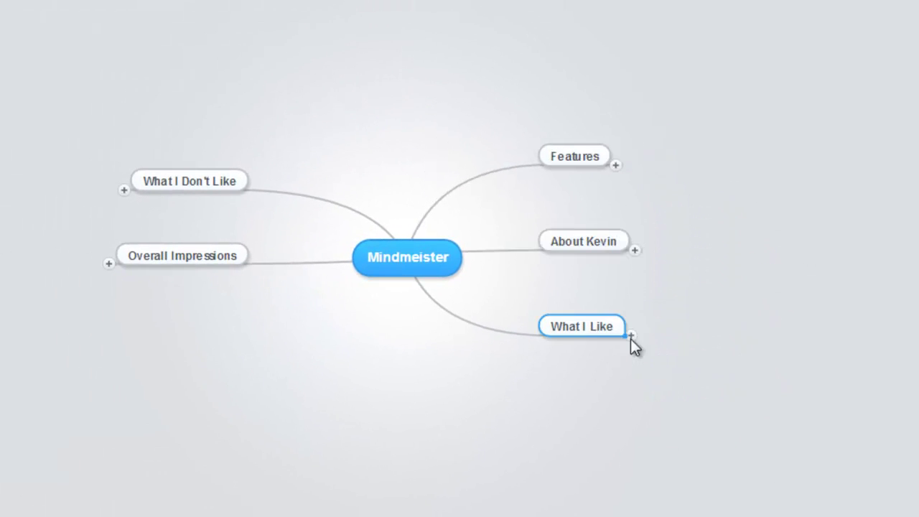
left_click(130, 193)
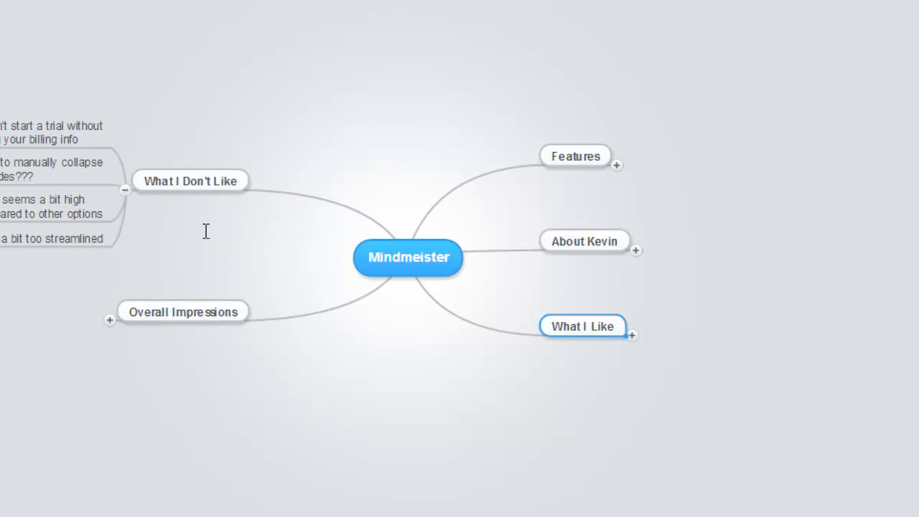
left_click_drag(220, 230, 459, 231)
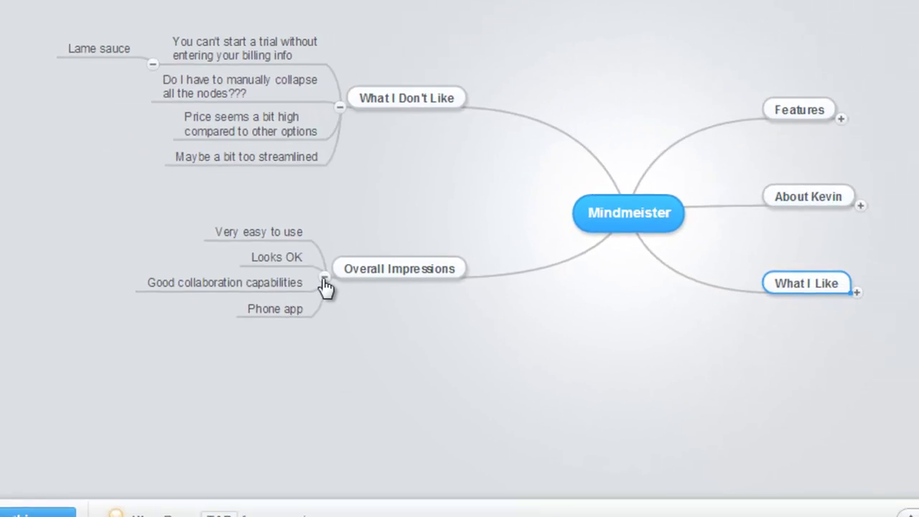
- Fold Overall Impressions, leaving What I Don't Like expanded after toggling it closed and open
left_click(318, 271)
left_click(333, 141)
left_click(333, 142)
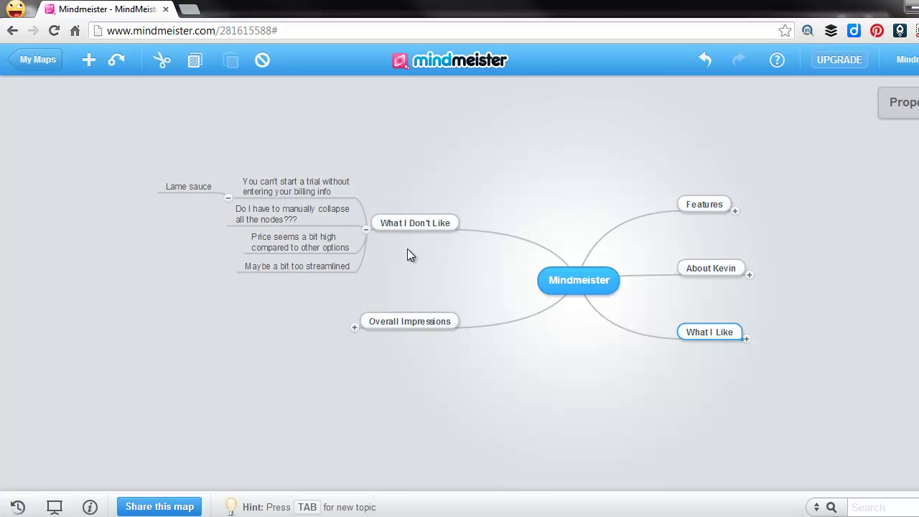
left_click(366, 229)
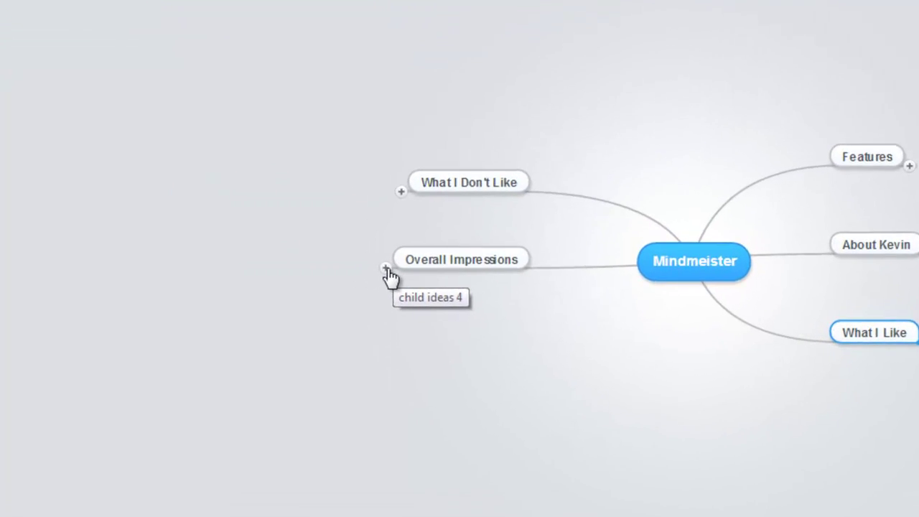